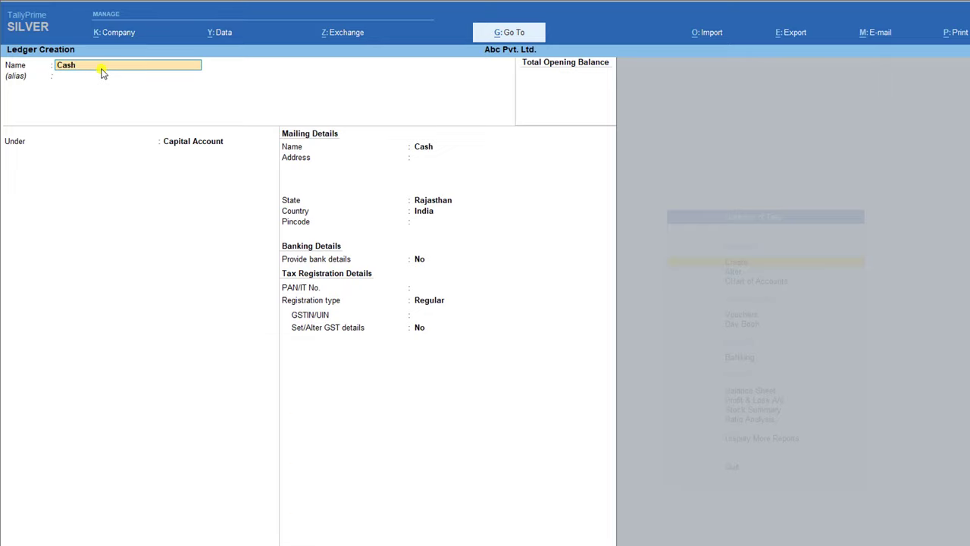
- Try to accept Cash as the new ledger's name and replace it with Capital, leaving the alias blank
{"action": "key", "text": "Return"}
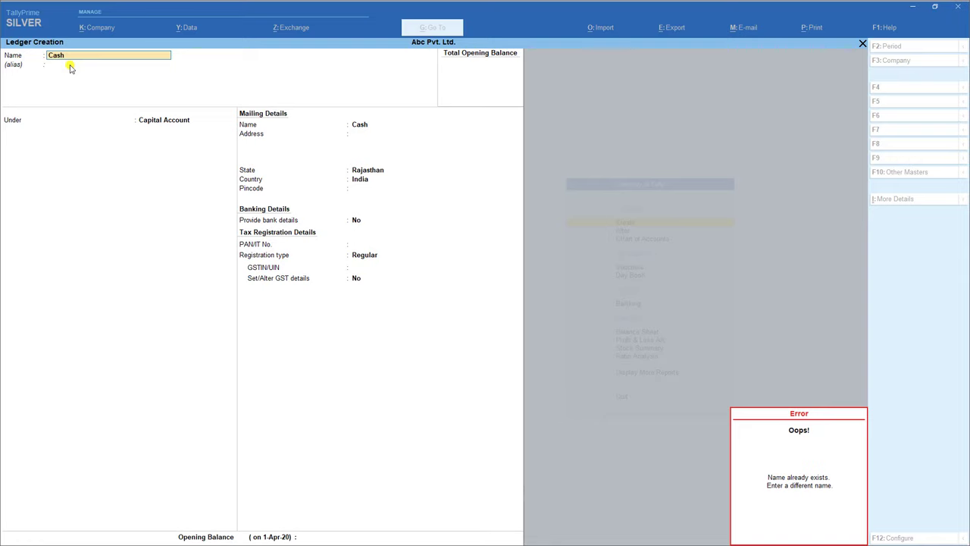
{"action": "type", "text": "Ca"}
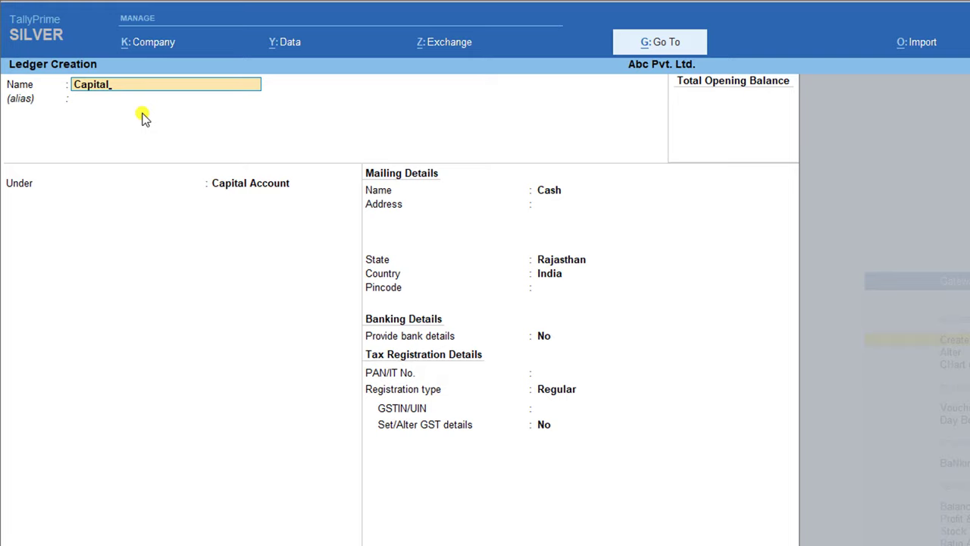
{"action": "key", "text": "Return"}
{"action": "key", "text": "Return"}
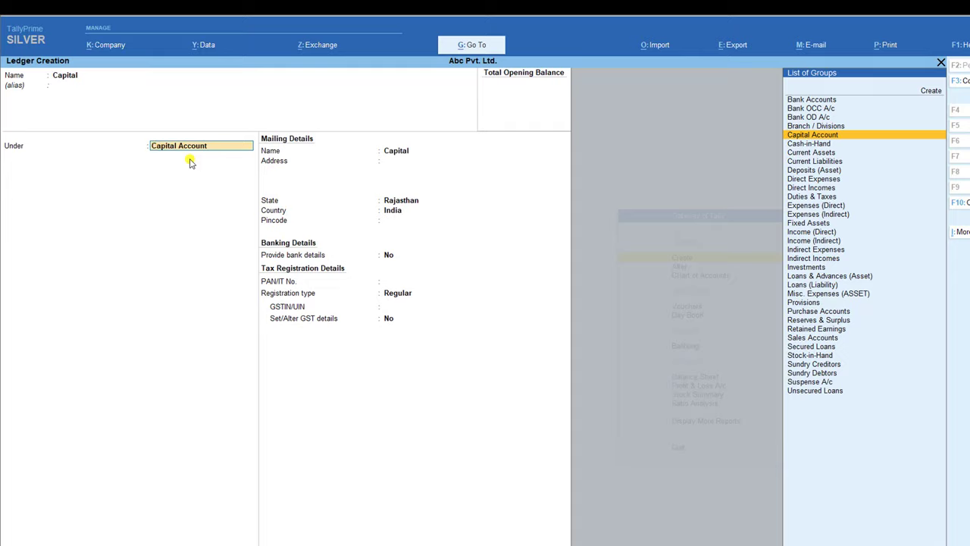
- Keep the Capital ledger under Capital Account, leave the remaining details and opening balance at their defaults, and save it
{"action": "key", "text": "Return"}
{"action": "key", "text": "Return"}
{"action": "key", "text": "Return"}
{"action": "key", "text": "Return"}
{"action": "key", "text": "Return"}
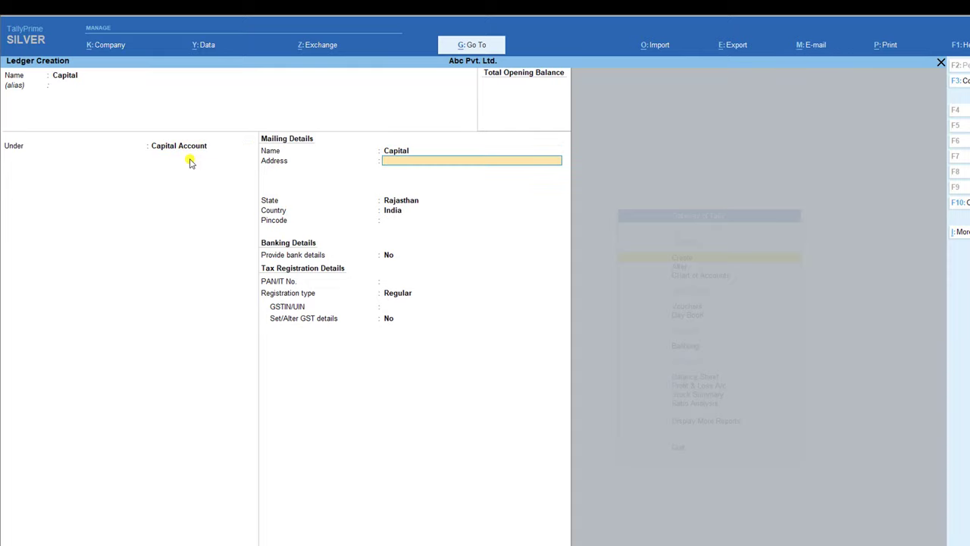
{"action": "key", "text": "Return"}
{"action": "key", "text": "Return"}
{"action": "key", "text": "Return"}
{"action": "key", "text": "Return"}
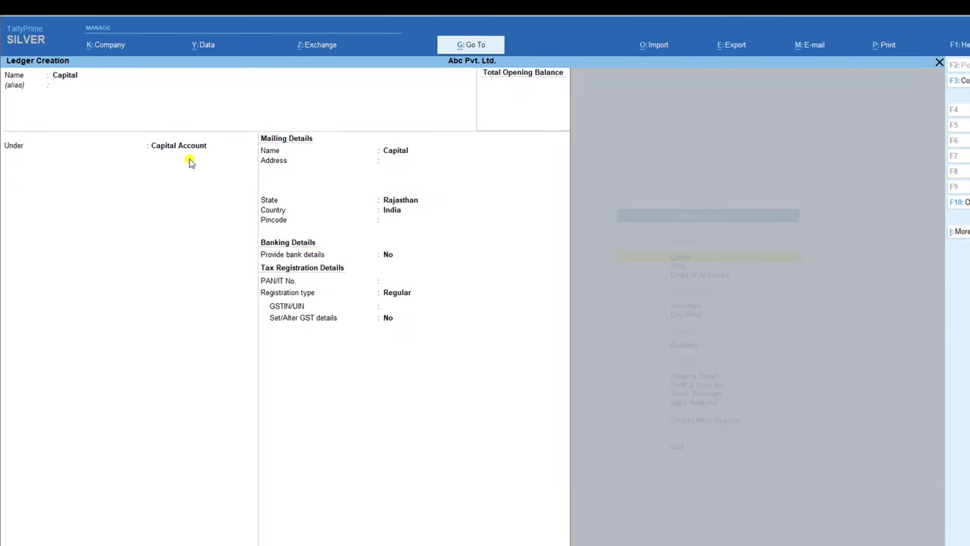
{"action": "key", "text": "Return"}
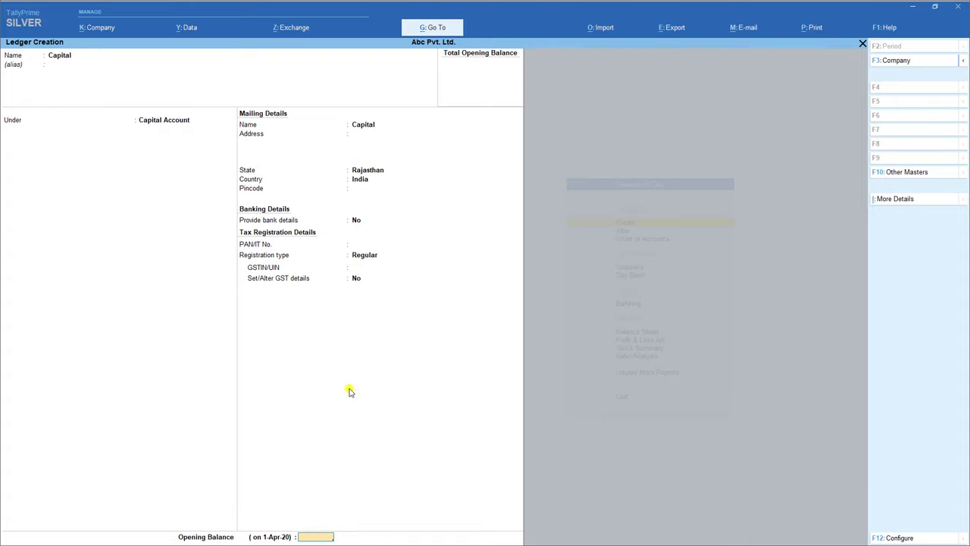
{"action": "key", "text": "Return"}
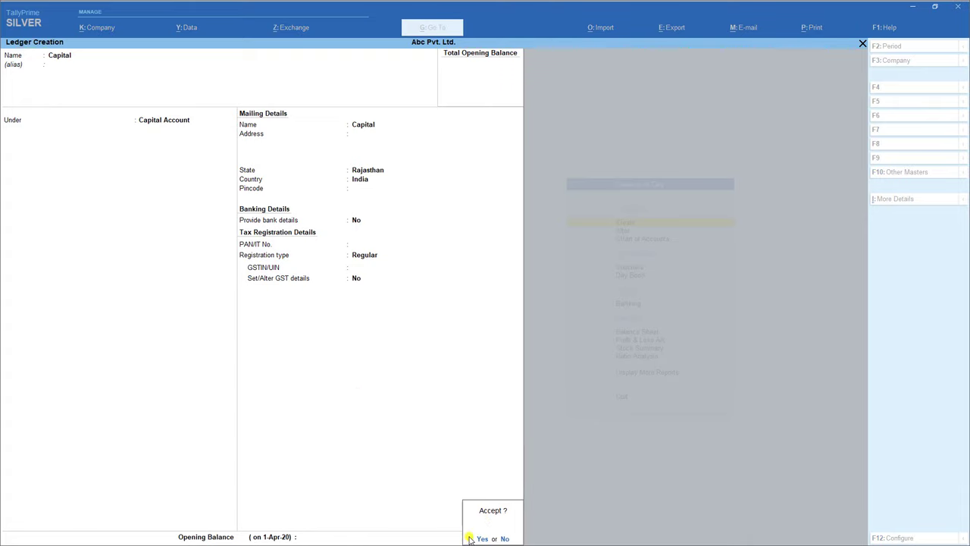
{"action": "key", "text": "ctrl+a"}
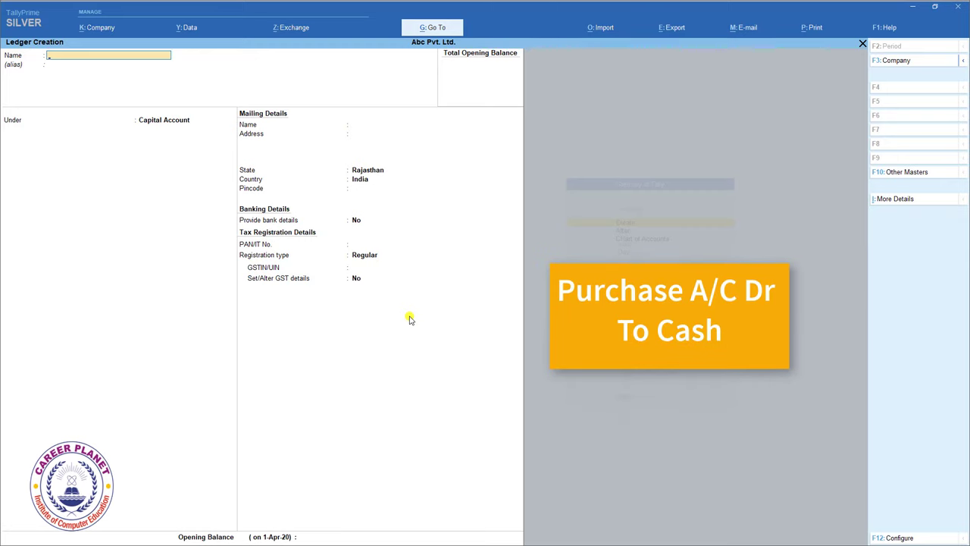
- Create and save a Purchase ledger under Purchase Accounts with the type of ledger set to Not Applicable
{"action": "type", "text": "Purchase"}
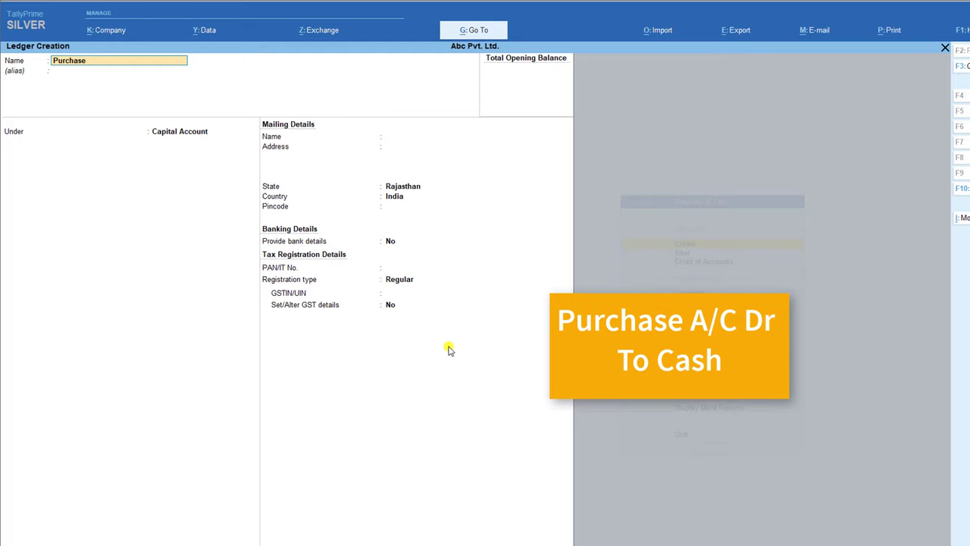
{"action": "key", "text": "Return"}
{"action": "key", "text": "Return"}
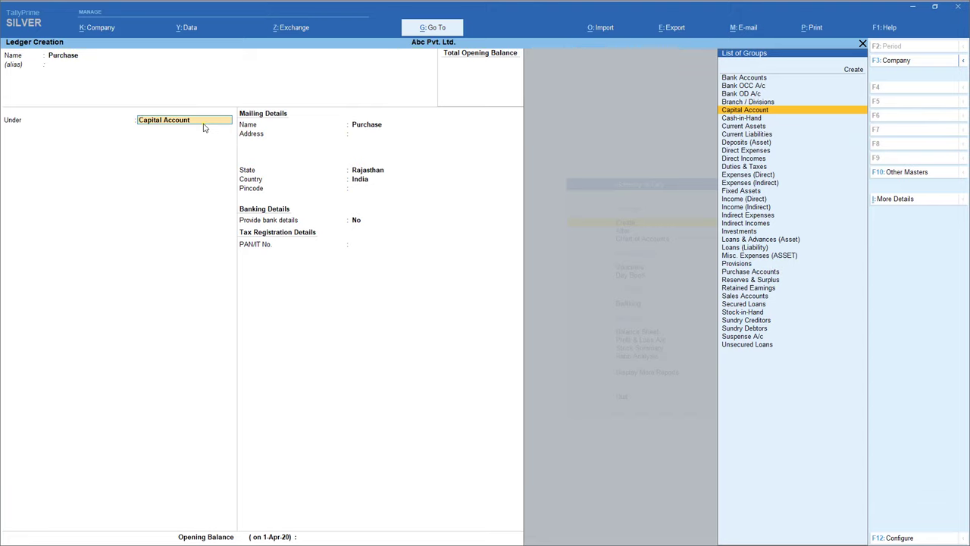
{"action": "type", "text": "P"}
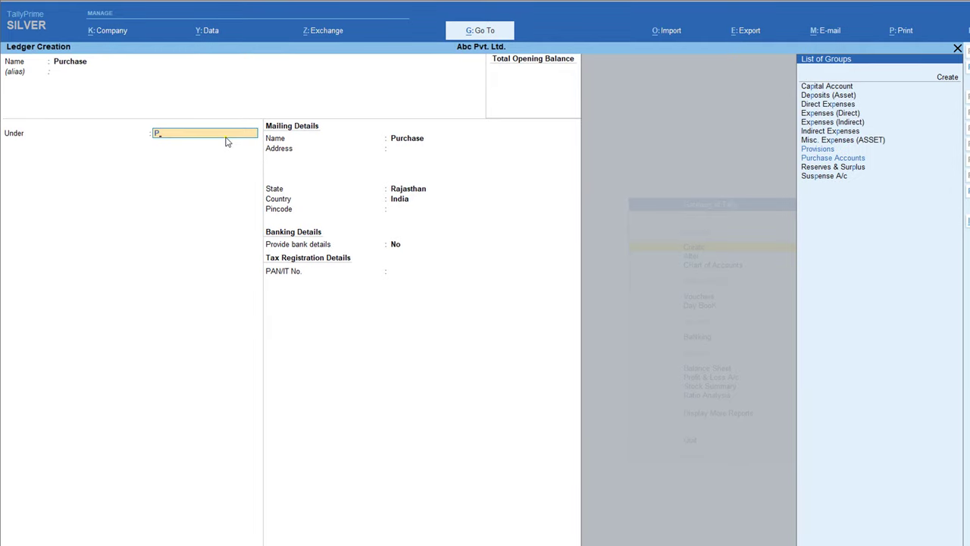
{"action": "key", "text": "Down"}
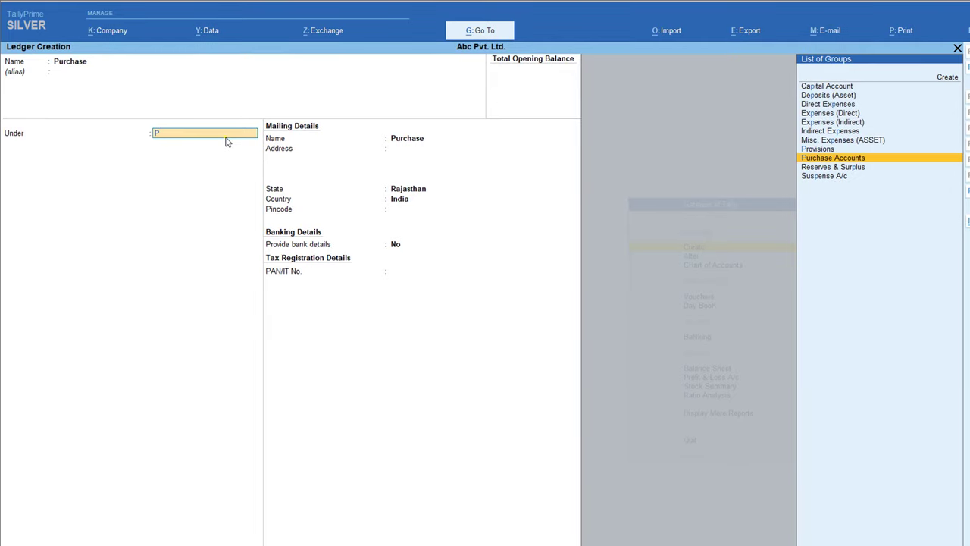
{"action": "key", "text": "Return"}
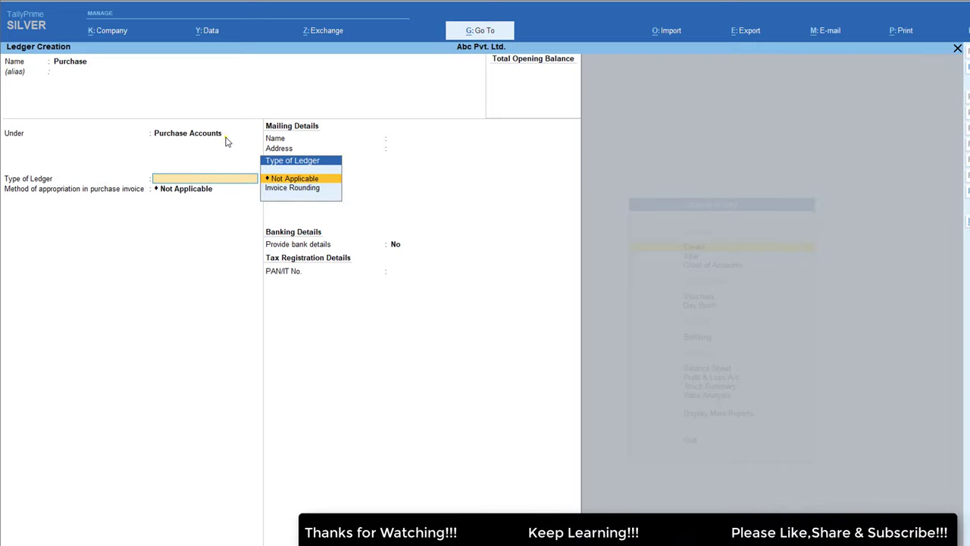
{"action": "key", "text": "Return"}
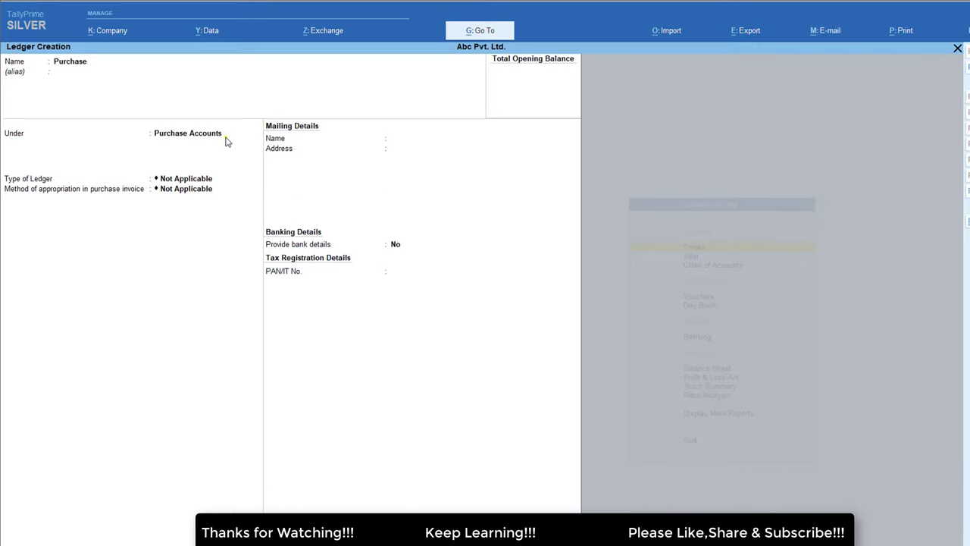
{"action": "key", "text": "Return"}
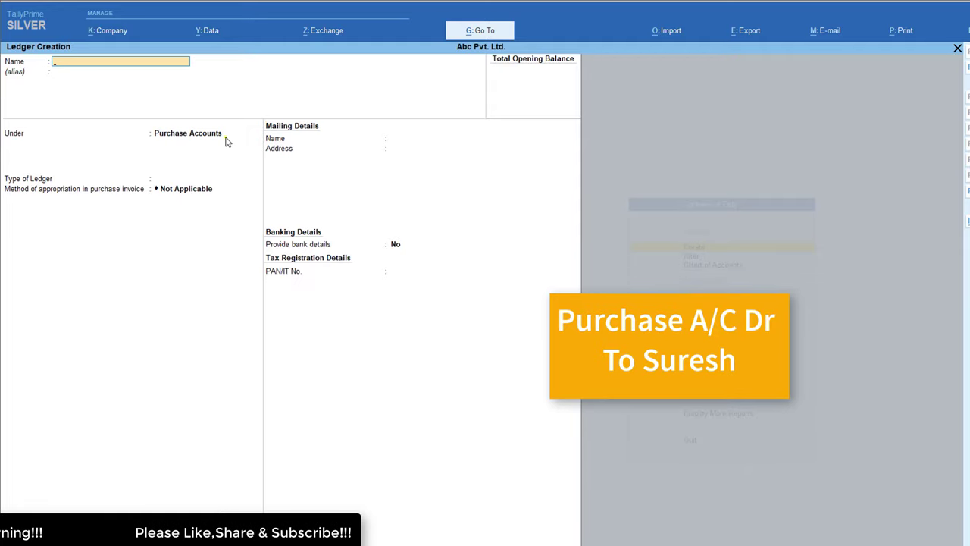
- Try to name another ledger Purchase and replace that name with the supplier's name, leaving the alias blank
{"action": "type", "text": "Purchase"}
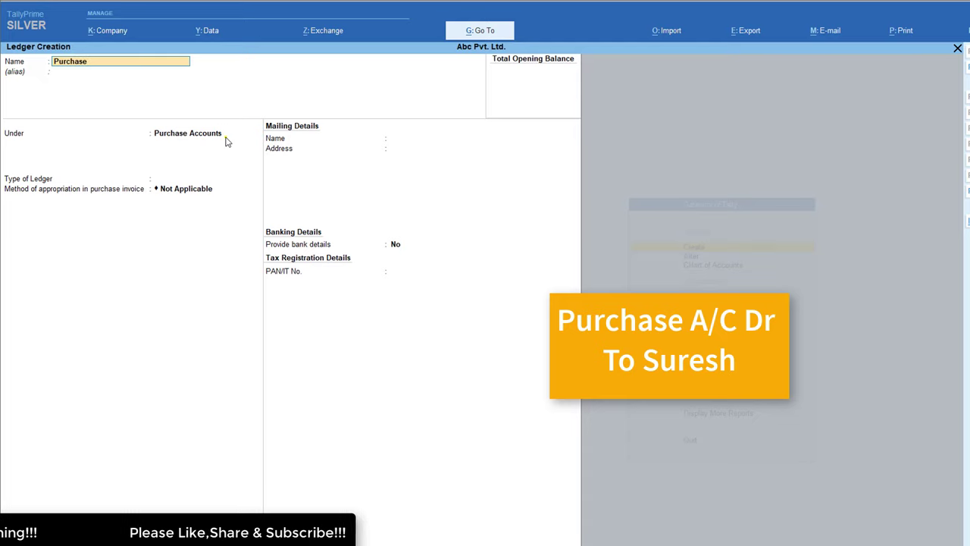
{"action": "key", "text": "Return"}
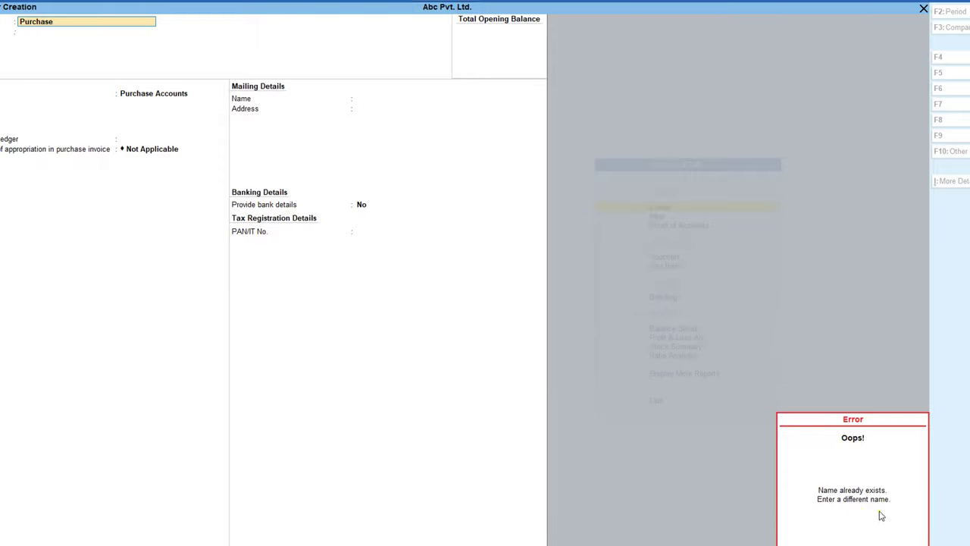
{"action": "type", "text": "Suresh"}
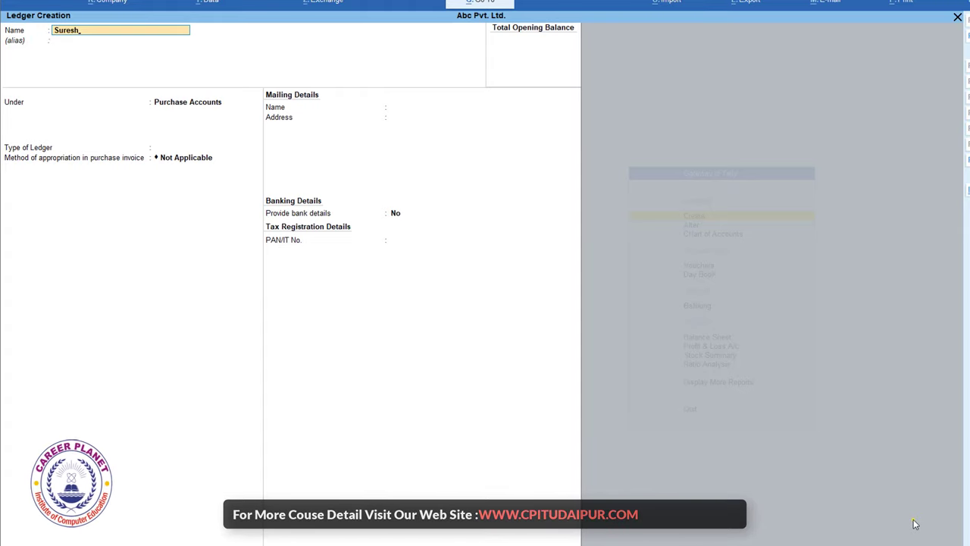
{"action": "key", "text": "Return"}
{"action": "key", "text": "Return"}
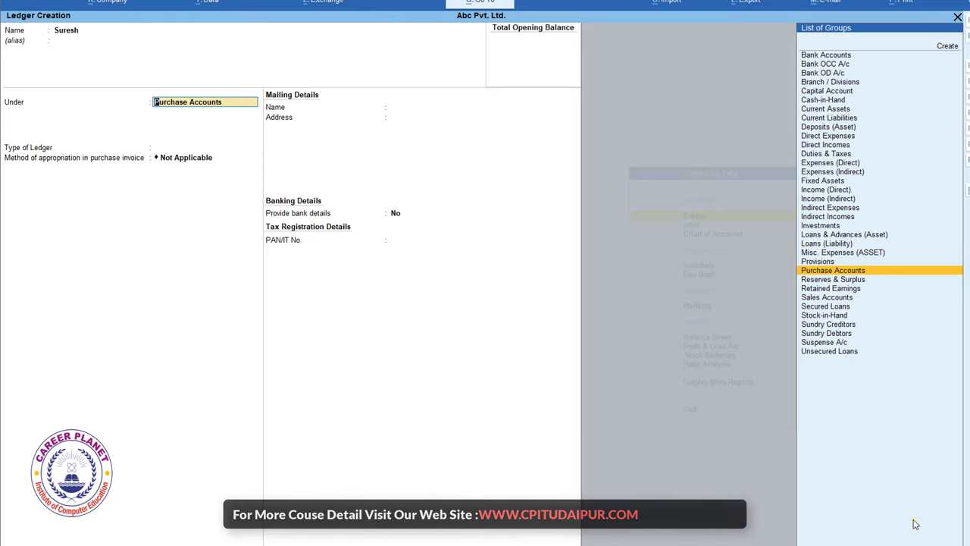
- Place the supplier's ledger under Sundry Creditors, keep the default bill-by-bill settings, and save it
{"action": "type", "text": "S"}
{"action": "key", "text": "Down"}
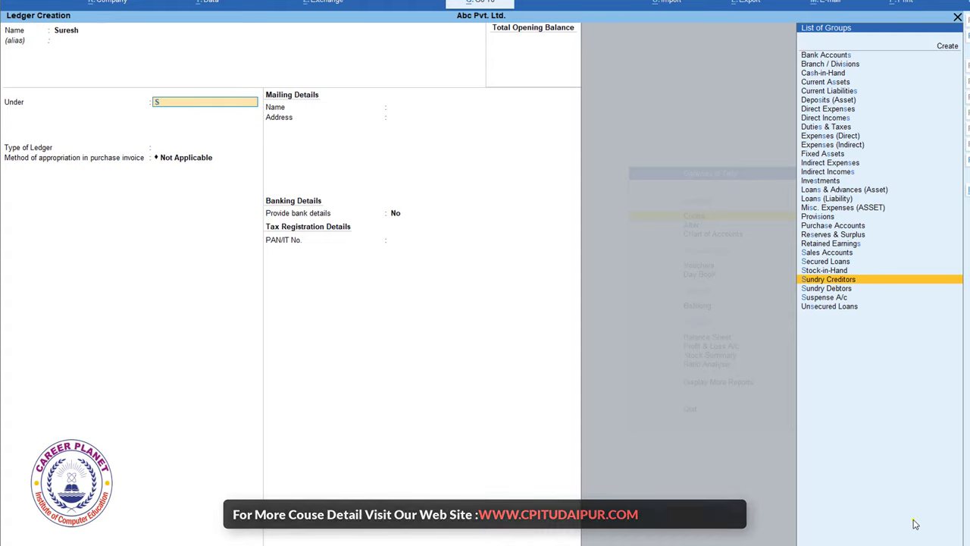
{"action": "key", "text": "Return"}
{"action": "key", "text": "Return"}
{"action": "key", "text": "Return"}
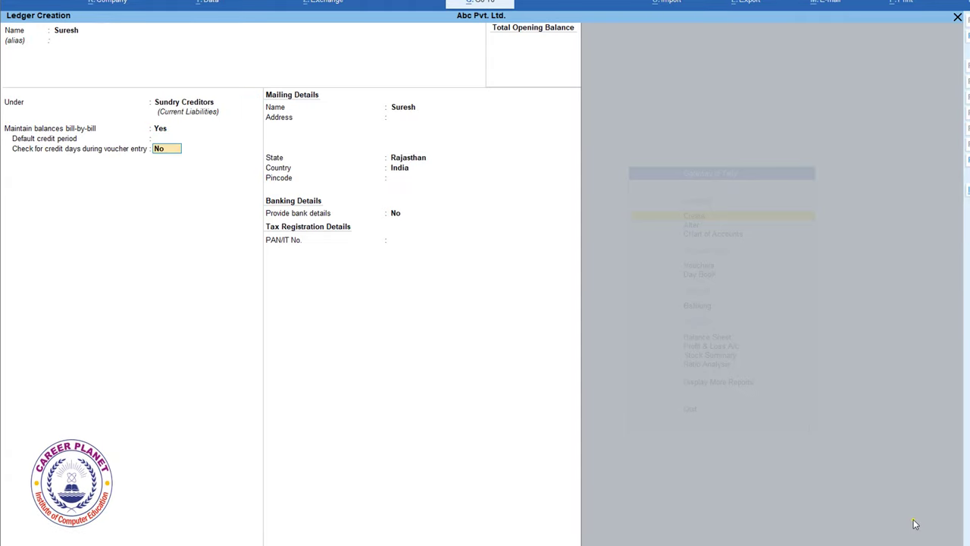
{"action": "key", "text": "ctrl+a"}
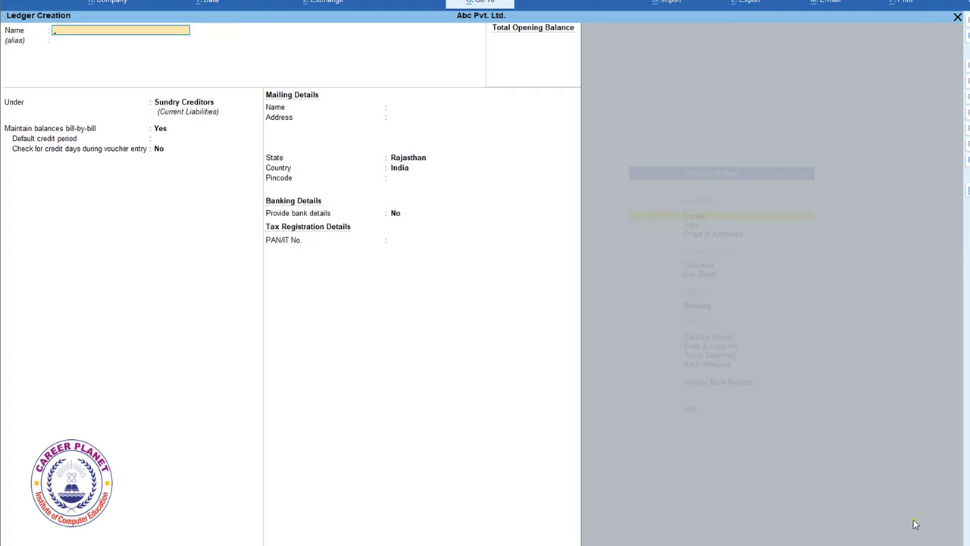
- Name the new ledger Bank Loan, leave the alias blank, and return to its group field
{"action": "type", "text": "Bank Loan"}
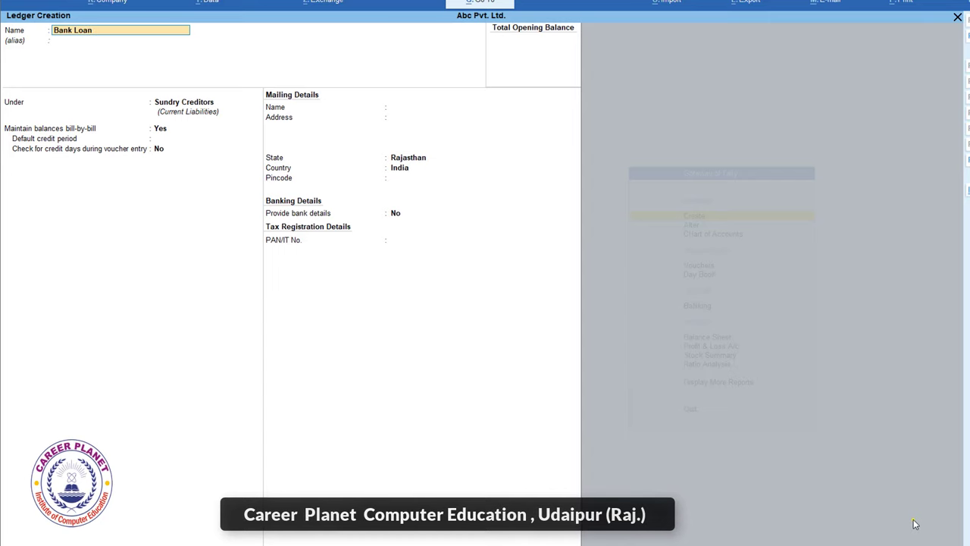
{"action": "key", "text": "Return"}
{"action": "key", "text": "Return"}
{"action": "key", "text": "Return"}
{"action": "key", "text": "BackSpace"}
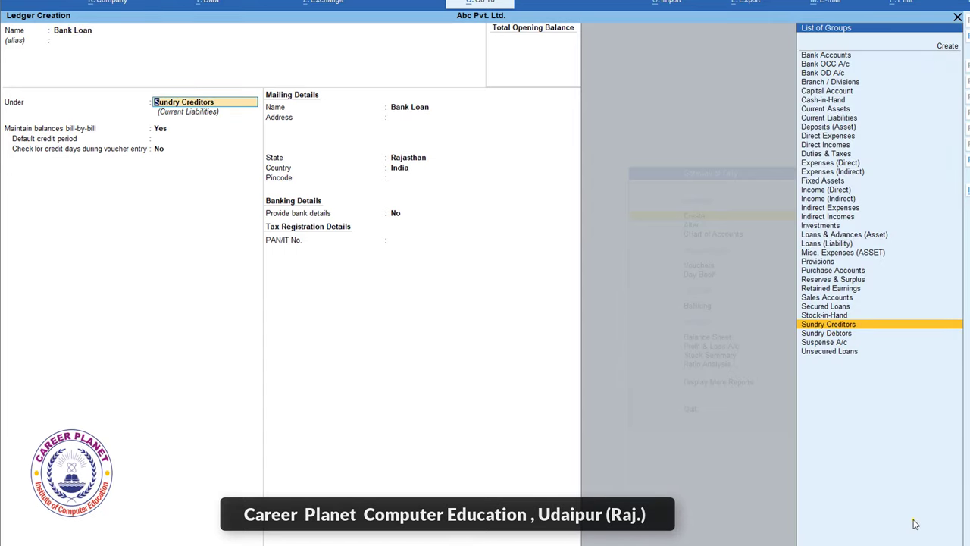
- Place the Bank Loan ledger under Bank OD A/c, leave the bank account details blank, and save it
{"action": "type", "text": "B"}
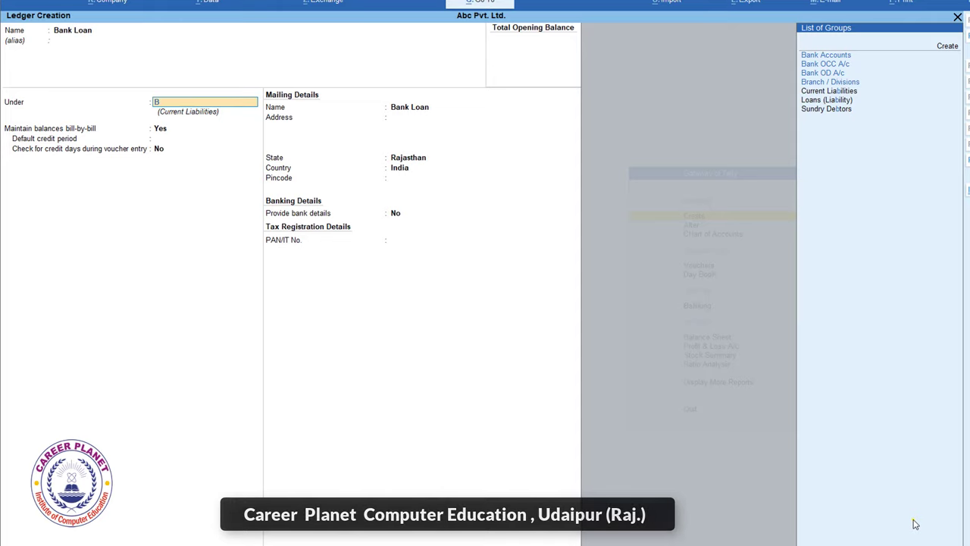
{"action": "key", "text": "Down"}
{"action": "key", "text": "Down"}
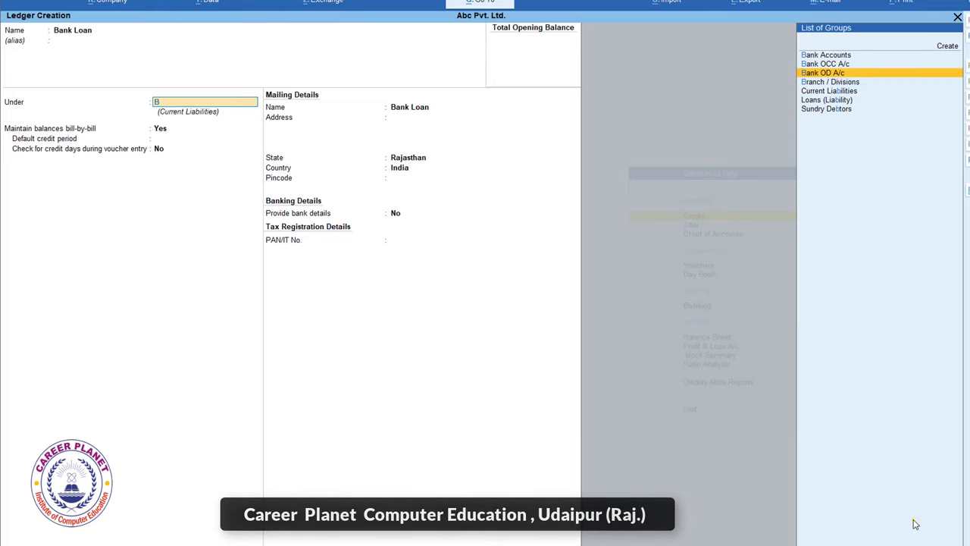
{"action": "key", "text": "Return"}
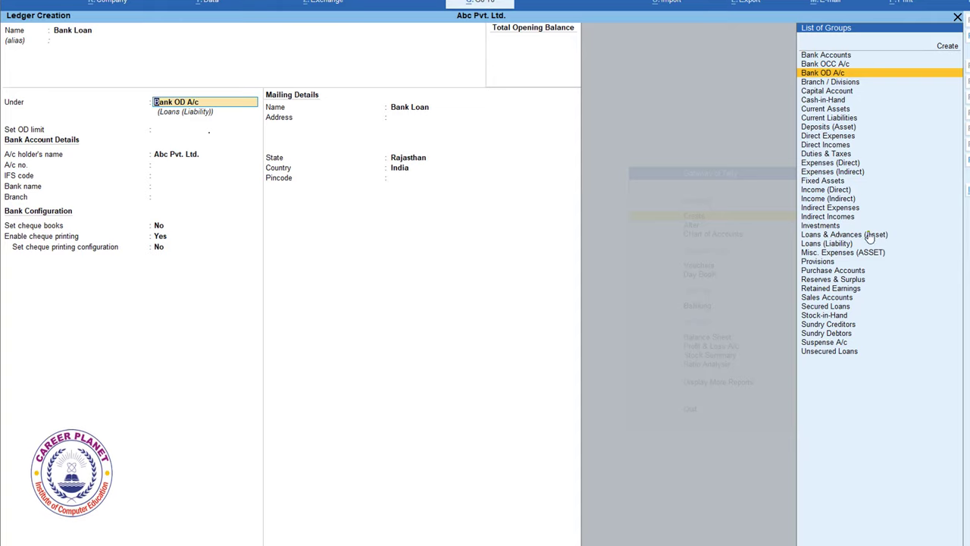
{"action": "key", "text": "Return"}
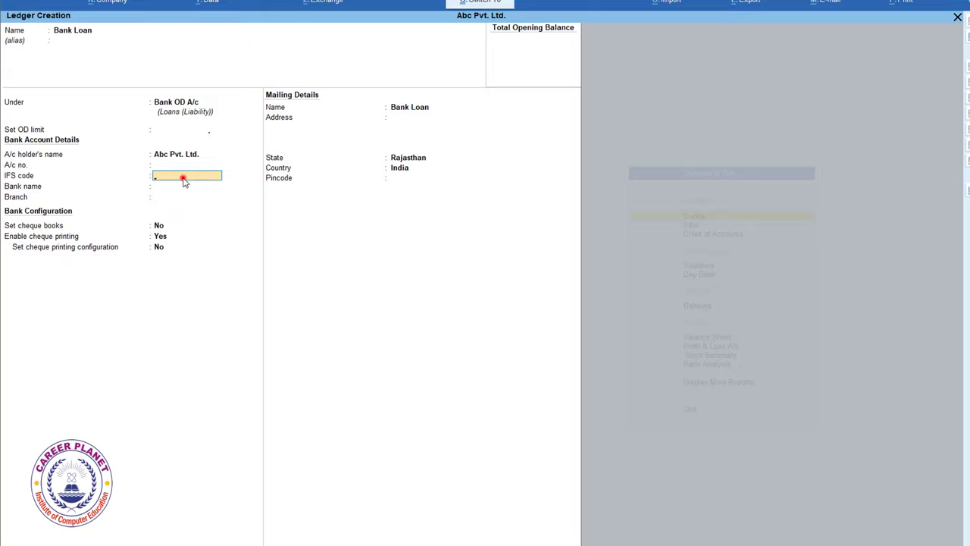
{"action": "key", "text": "ctrl+a"}
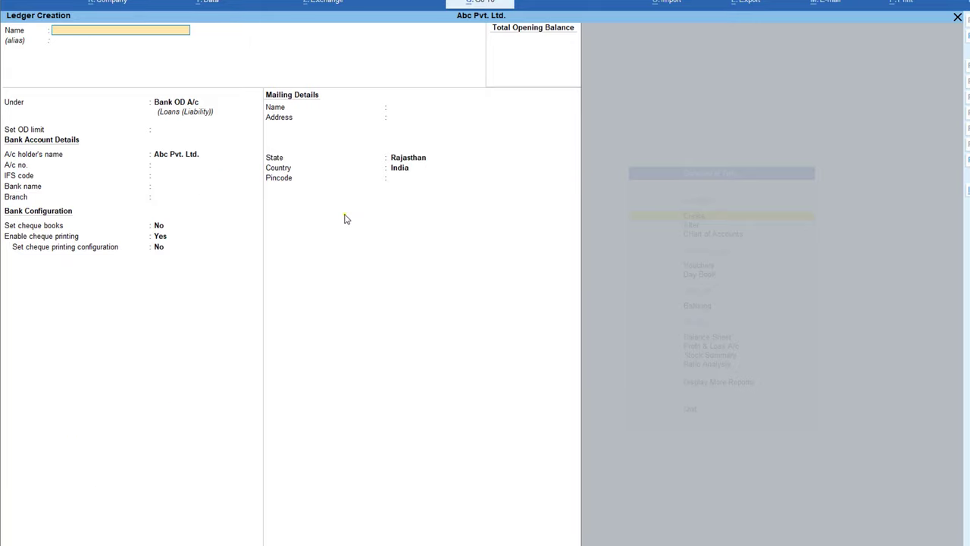
- Leave ledger creation and open the existing Bank Loan ledger for alteration
{"action": "key", "text": "Escape"}
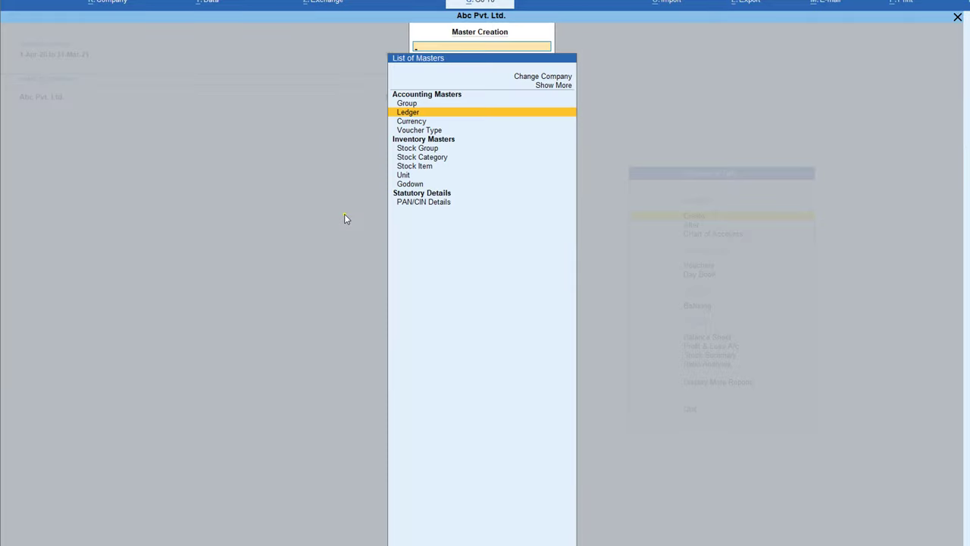
{"action": "key", "text": "Escape"}
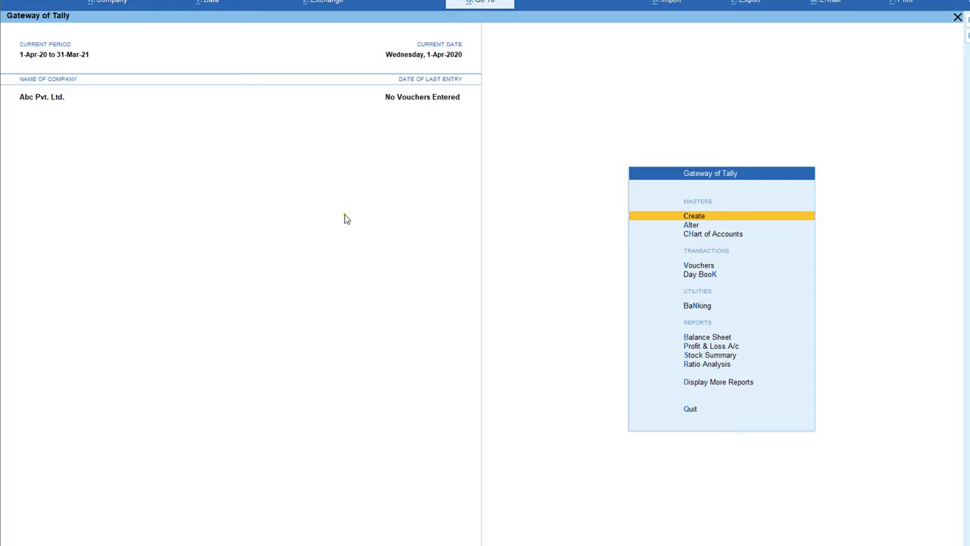
{"action": "key", "text": "Down"}
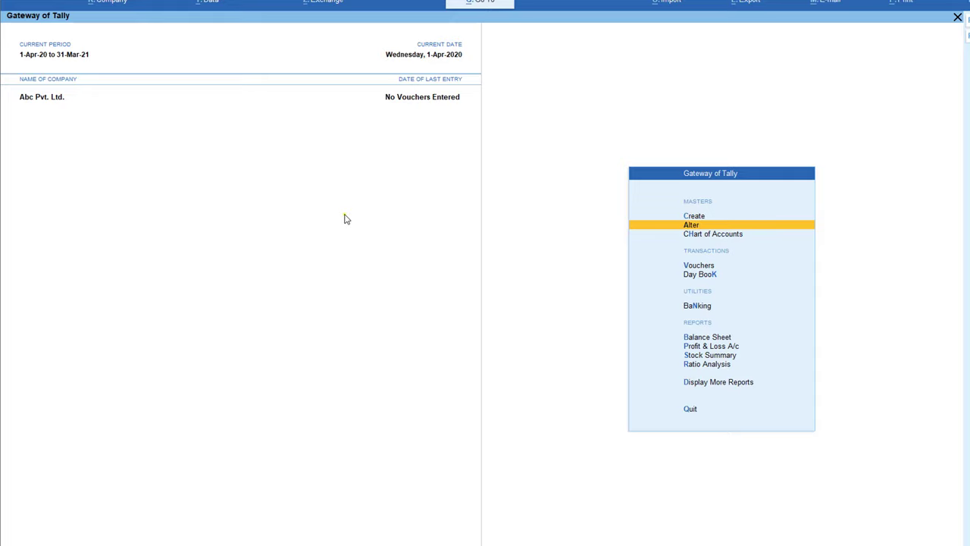
{"action": "key", "text": "Return"}
{"action": "key", "text": "Down"}
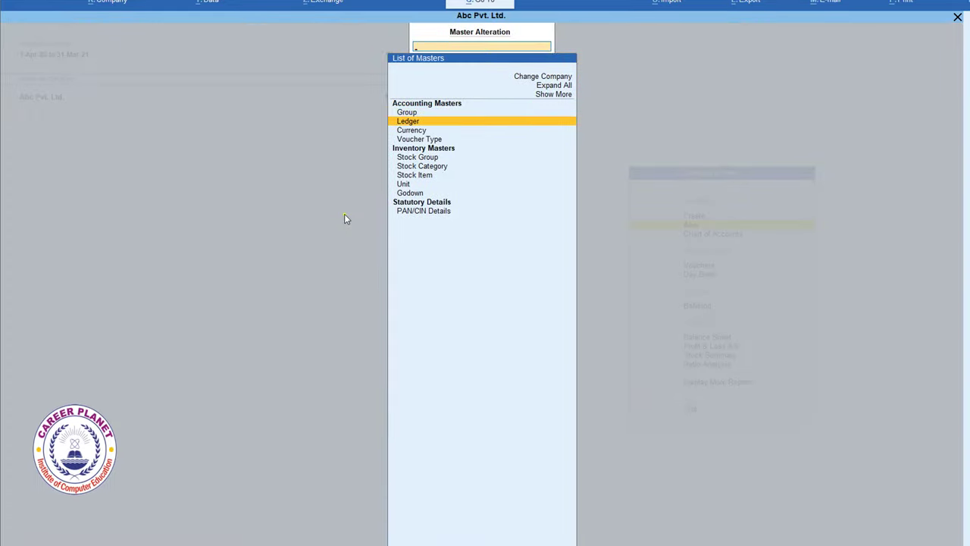
{"action": "key", "text": "Return"}
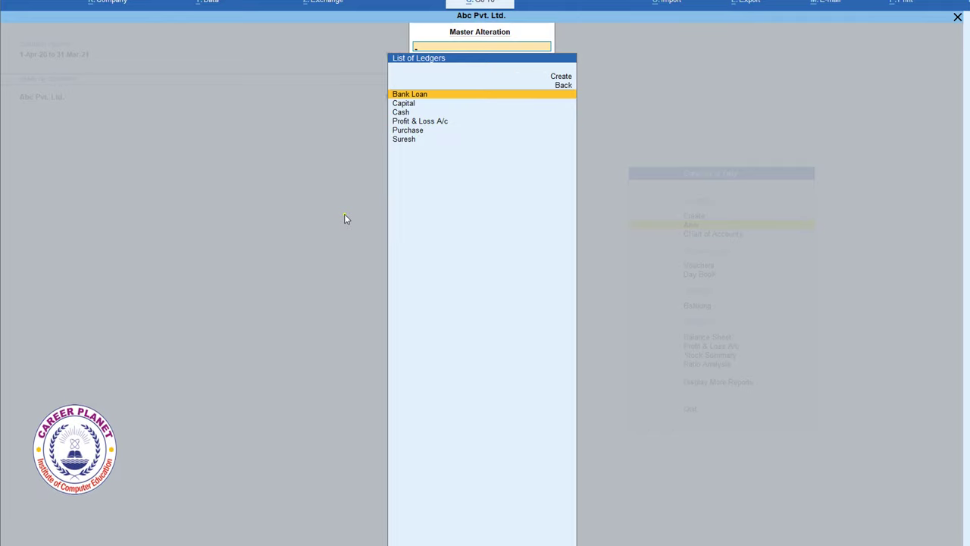
{"action": "key", "text": "Return"}
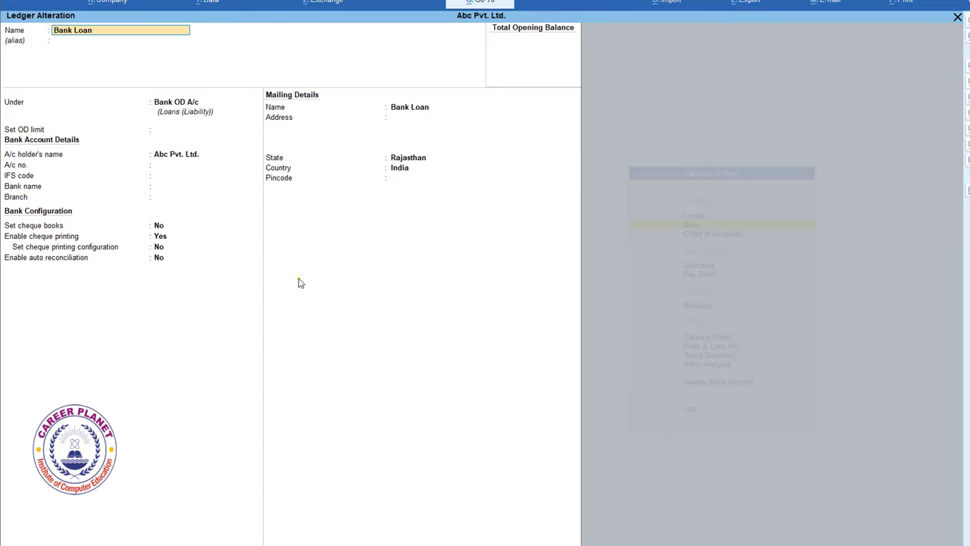
- Delete the Bank Loan ledger opened for alteration and confirm the deletion
{"action": "key", "text": "alt+d"}
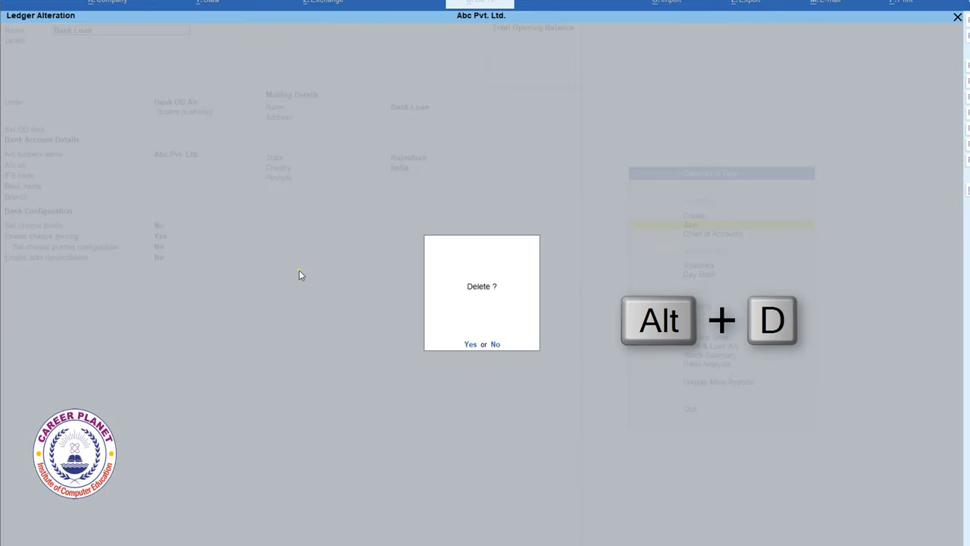
{"action": "key", "text": "y"}
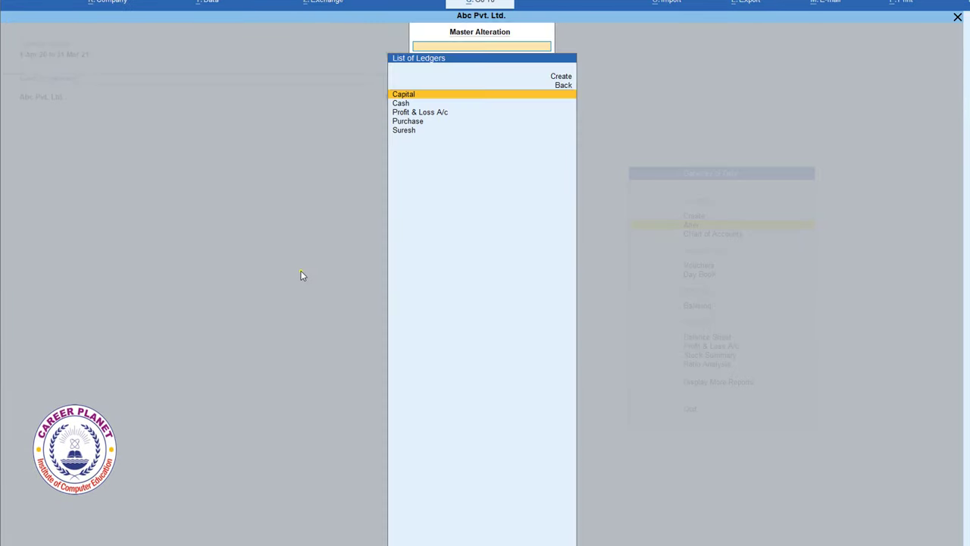
- Open the supplier's ledger for alteration, examine its group assignment and the list of groups, and return to the Gateway of Tally without saving
{"action": "key", "text": "End"}
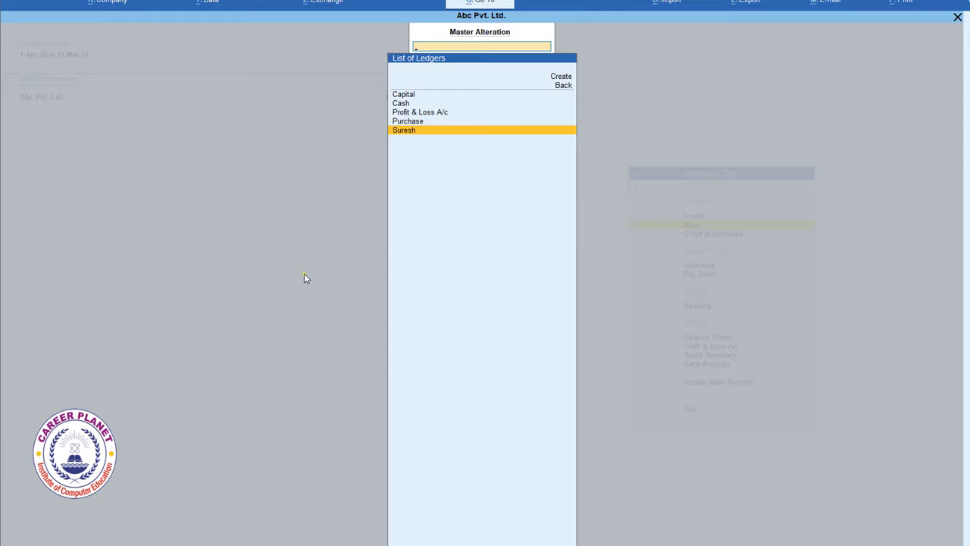
{"action": "key", "text": "Return"}
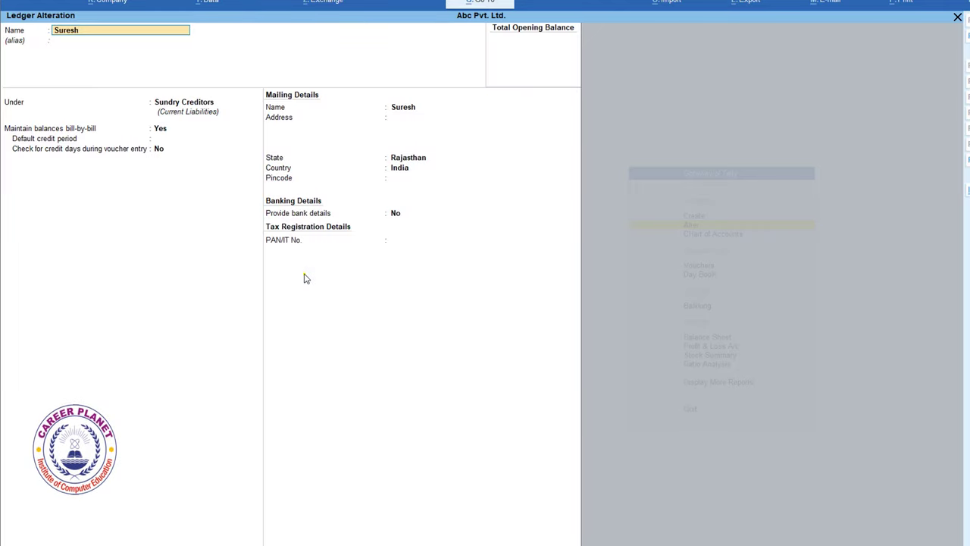
{"action": "key", "text": "Return"}
{"action": "key", "text": "Return"}
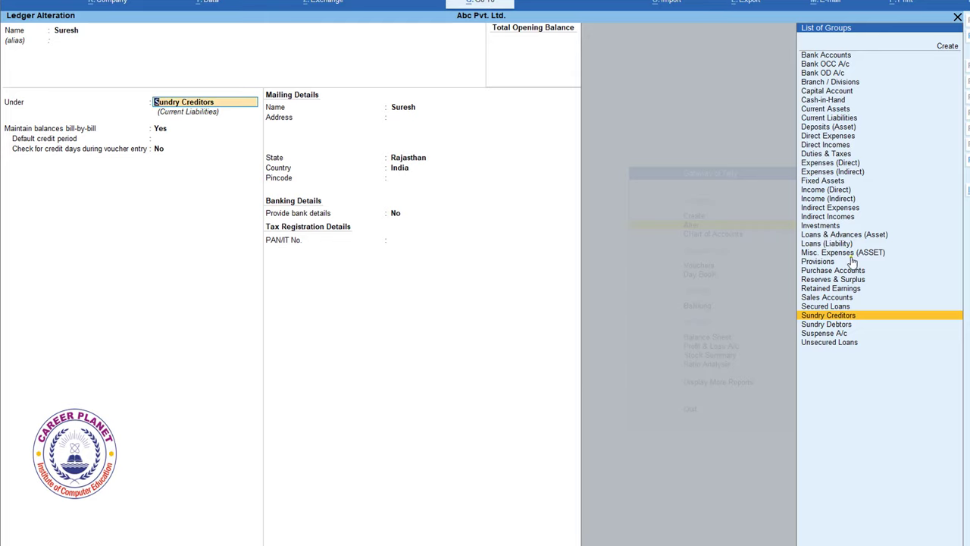
{"action": "key", "text": "Escape"}
{"action": "key", "text": "Escape"}
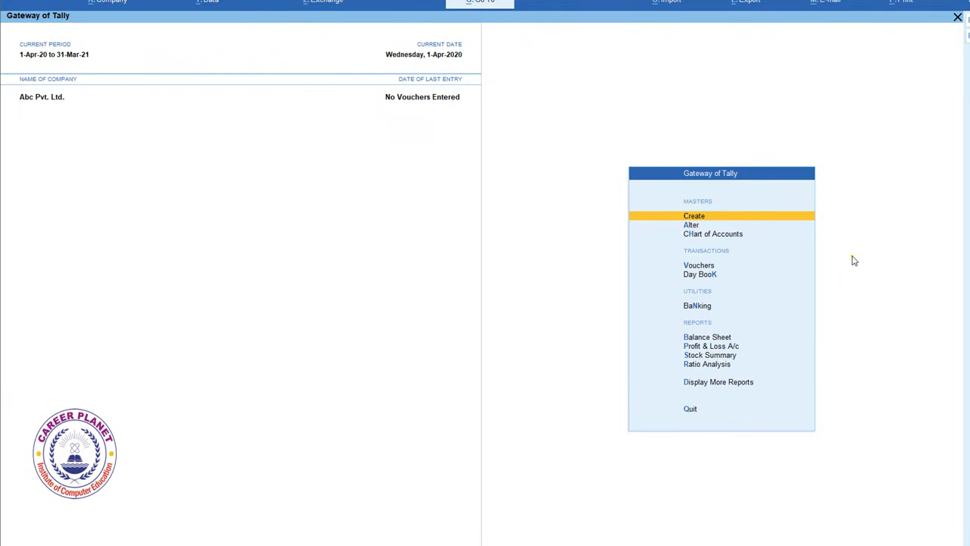
{"action": "key", "text": "F3"}
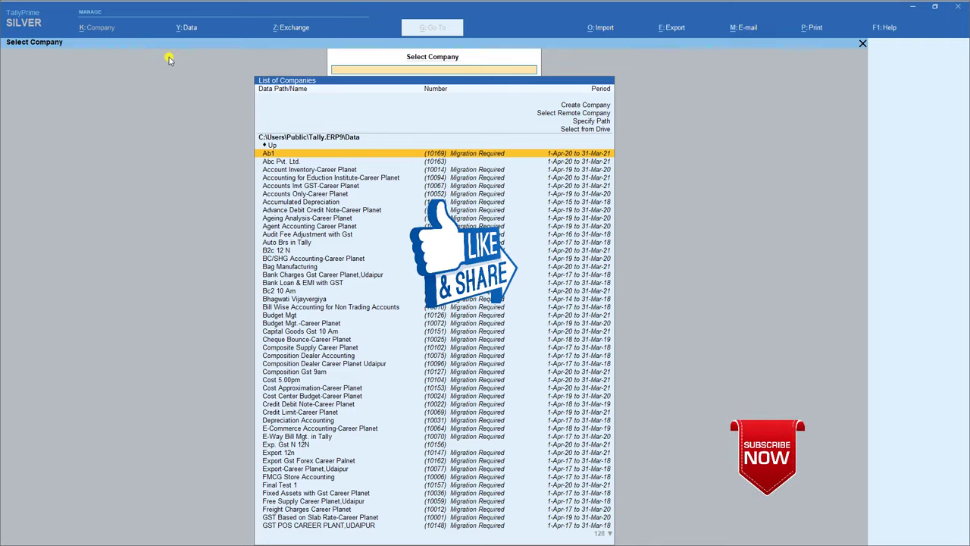
{"action": "key", "text": "Escape"}
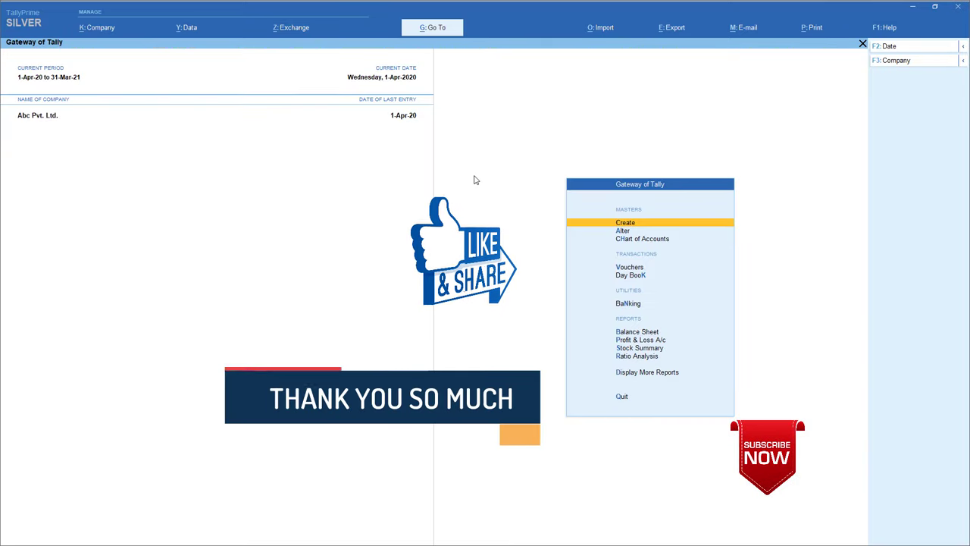